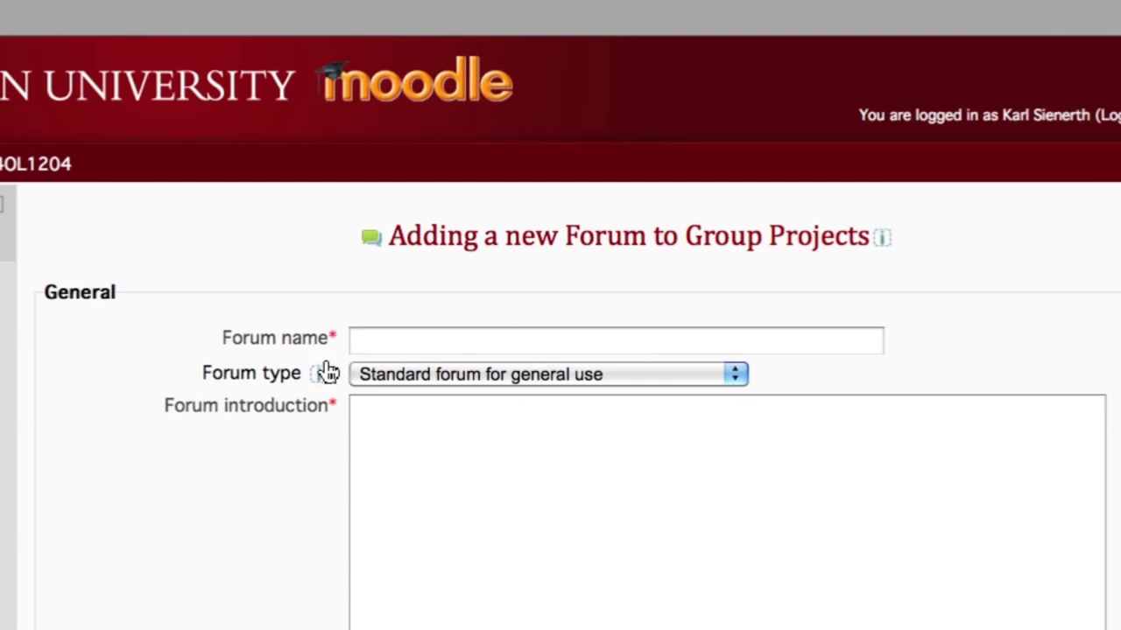
Name the new forum "DNA Analysis Discussion" and select "Standard forum for general use" as its type
left_click(425, 346)
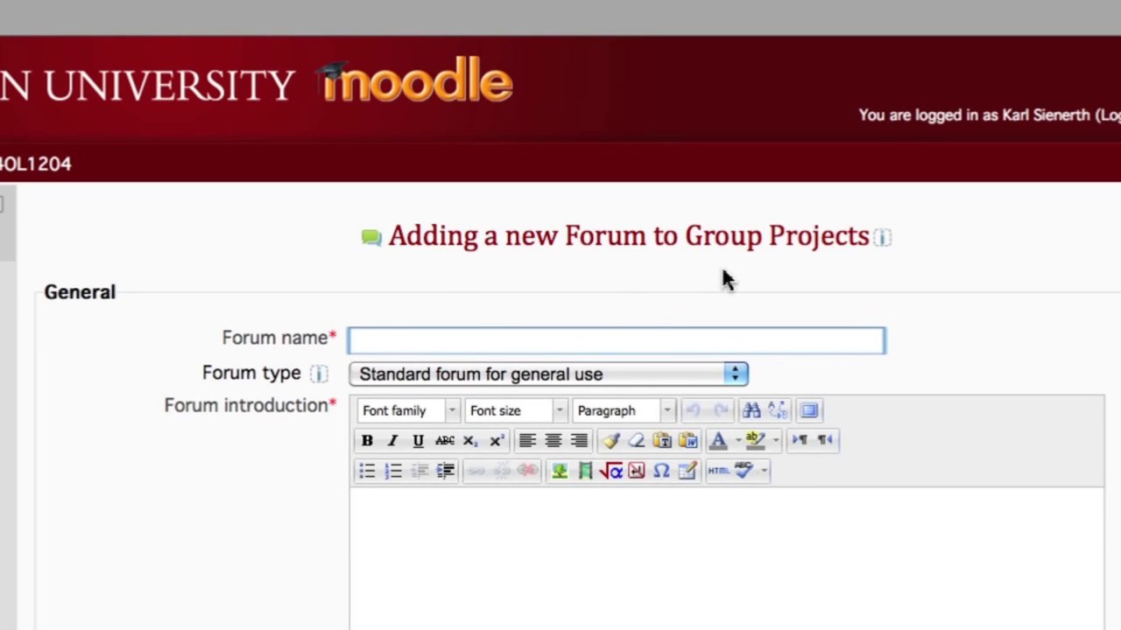
type("DNA Analysis Discussion")
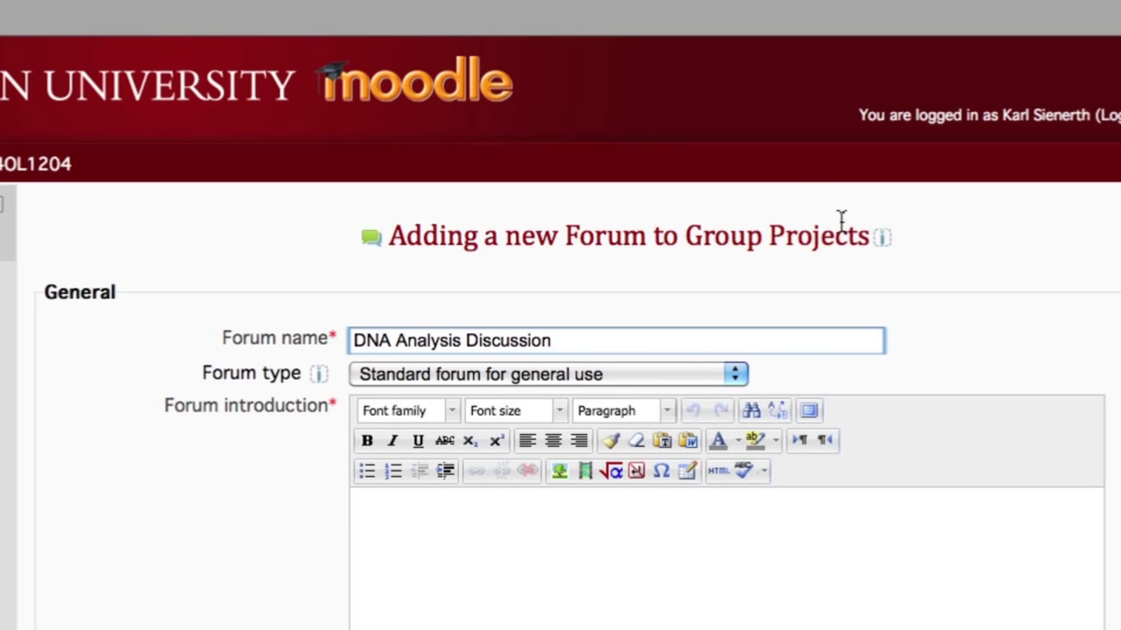
left_click(738, 373)
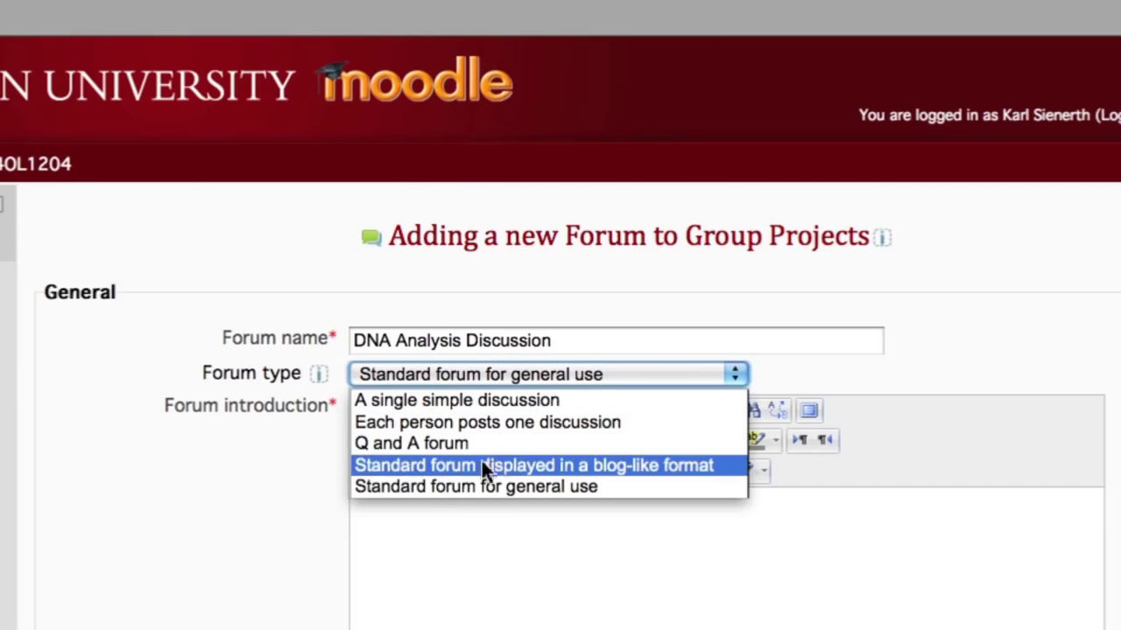
left_click(442, 487)
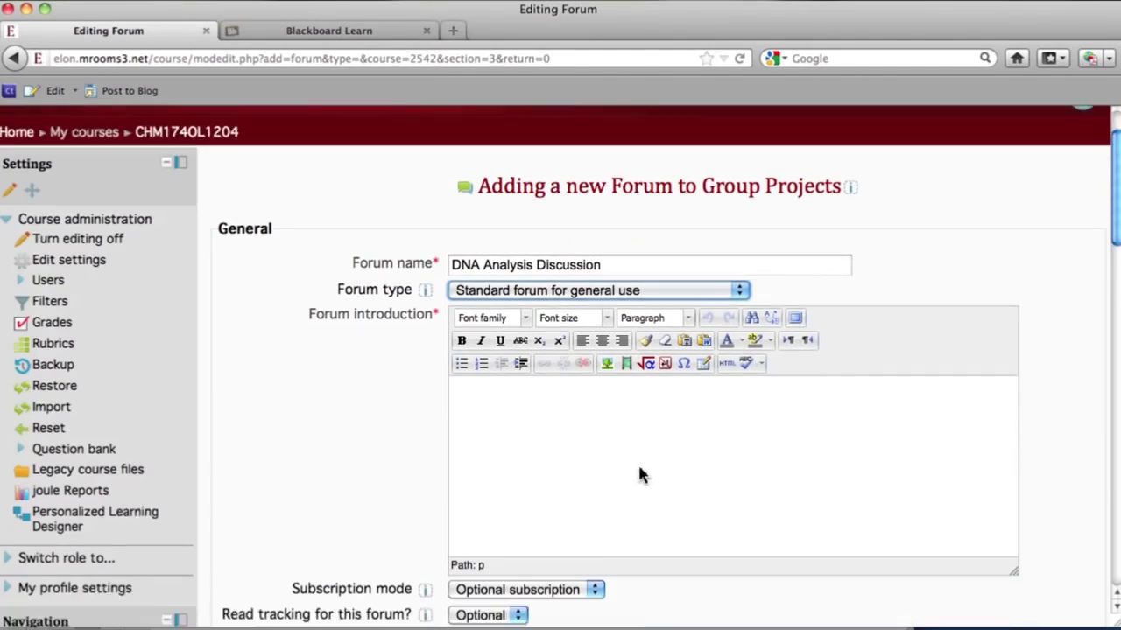
Paste the copied DNA fingerprinting group description from Blackboard into the Moodle forum introduction
scroll(640, 473, "down", 3)
key("ctrl+Tab")
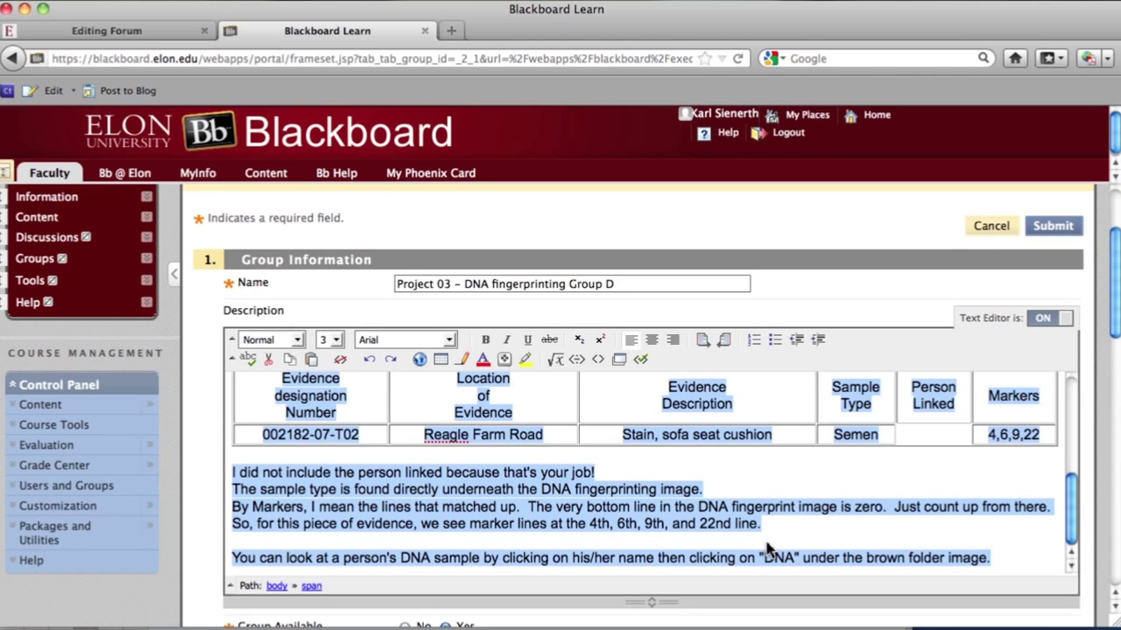
left_click(183, 33)
left_click(597, 380)
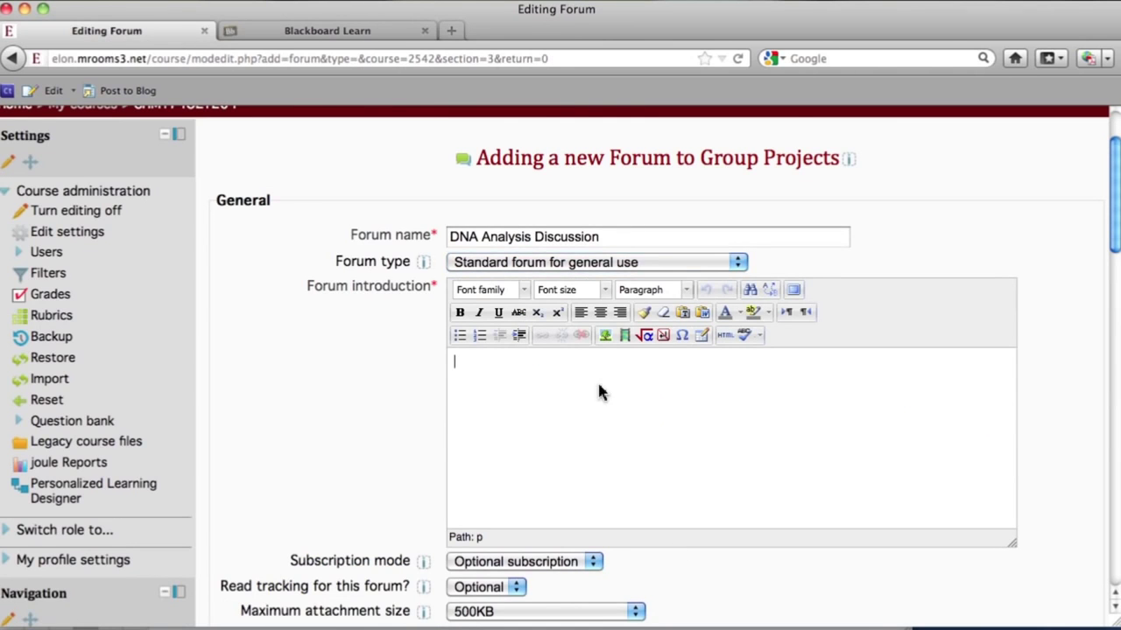
key("super+v")
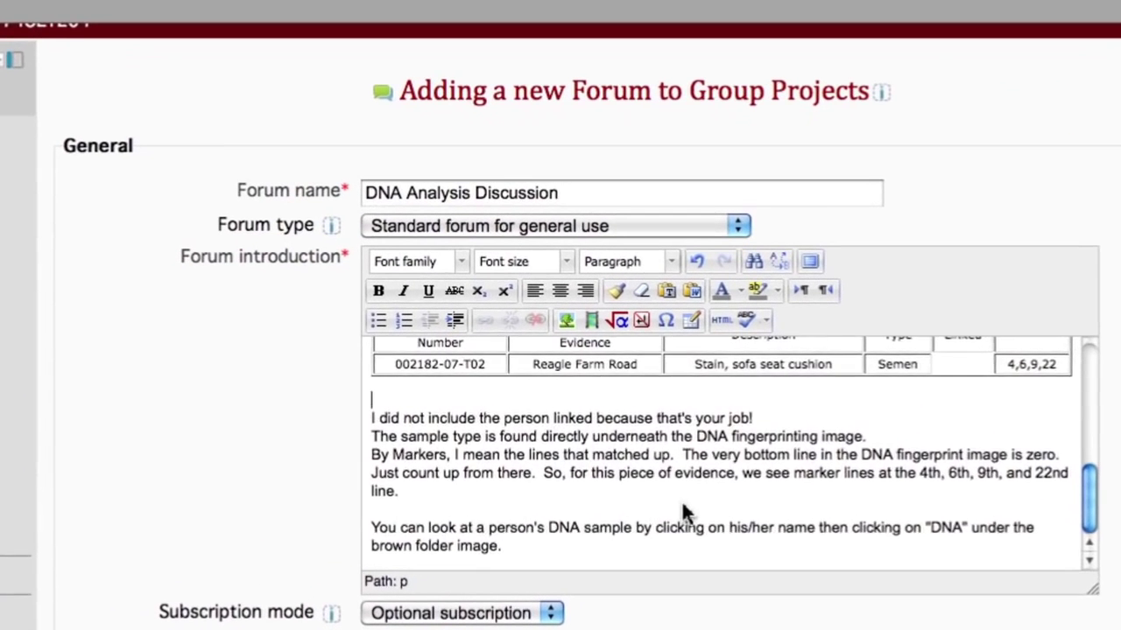
Review the pasted forum introduction, from the due date and link through the example evidence table to the closing notes
scroll(700, 481, "up", 5)
scroll(680, 482, "up", 2)
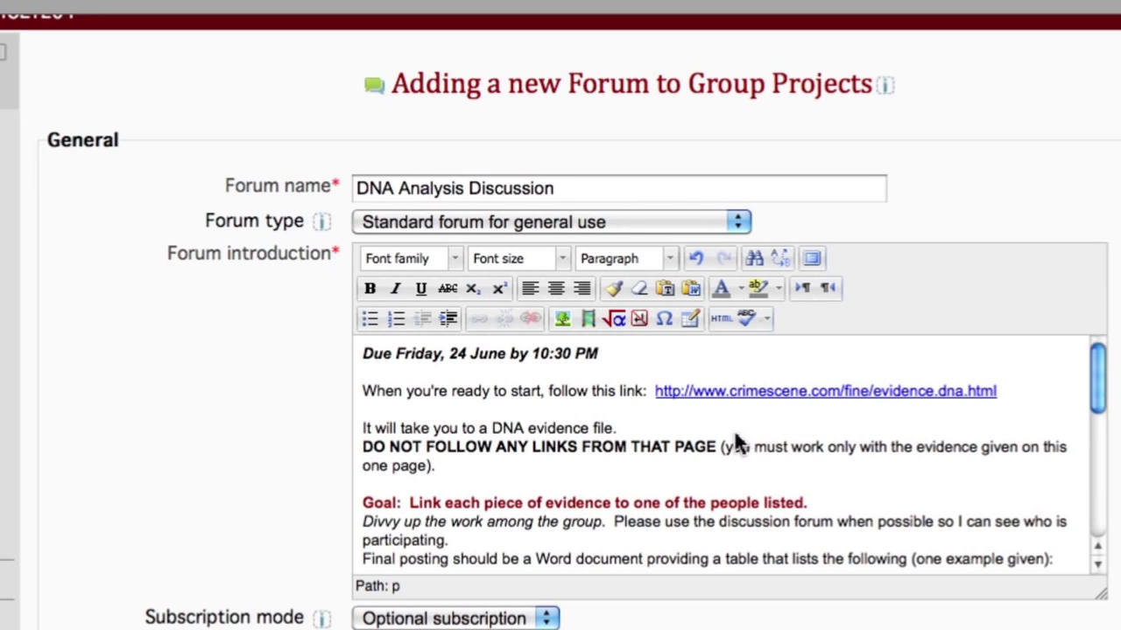
scroll(731, 445, "down", 1)
scroll(663, 446, "down", 1)
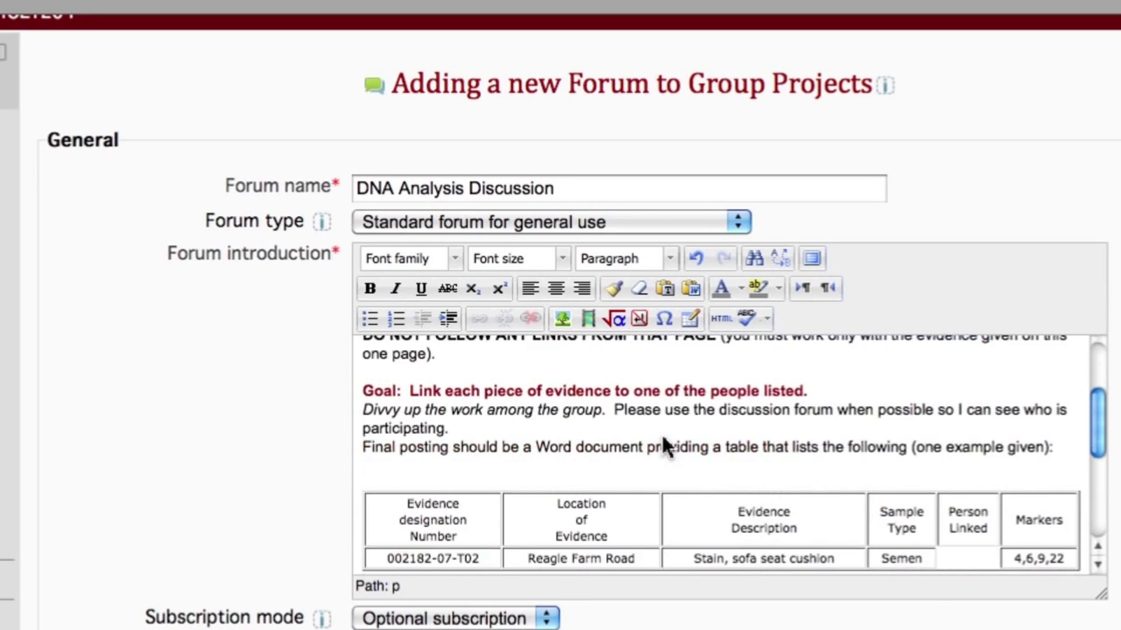
scroll(663, 447, "down", 1)
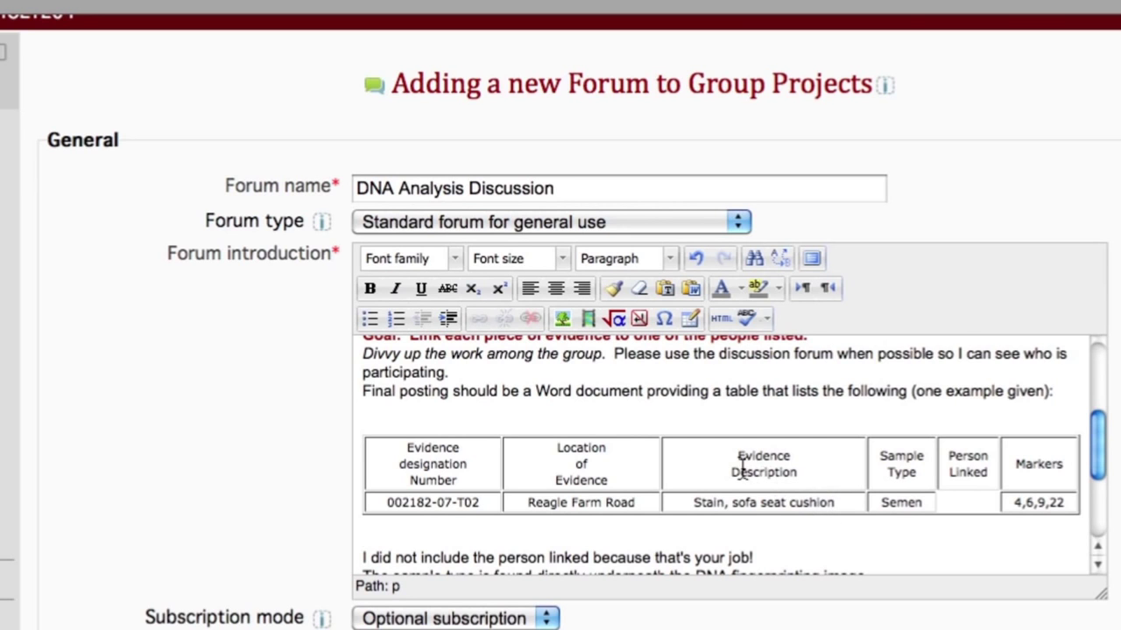
scroll(744, 460, "down", 2)
scroll(740, 461, "down", 5)
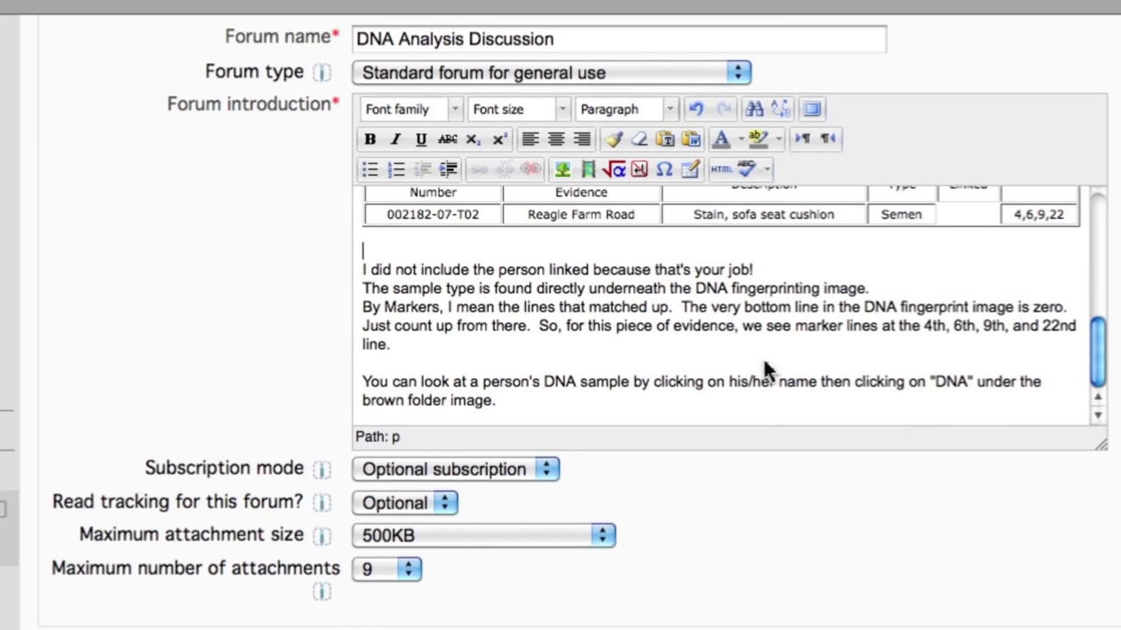
Set the forum's subscription mode to Forced subscription and its maximum attachment size to 10MB
scroll(677, 324, "down", 3)
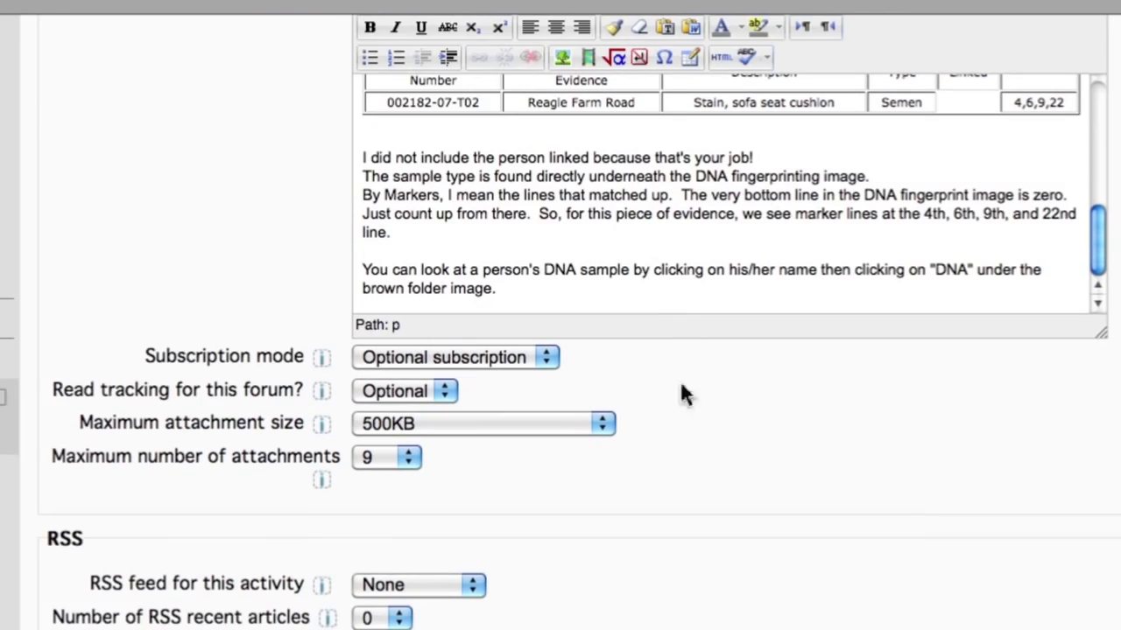
left_click(545, 357)
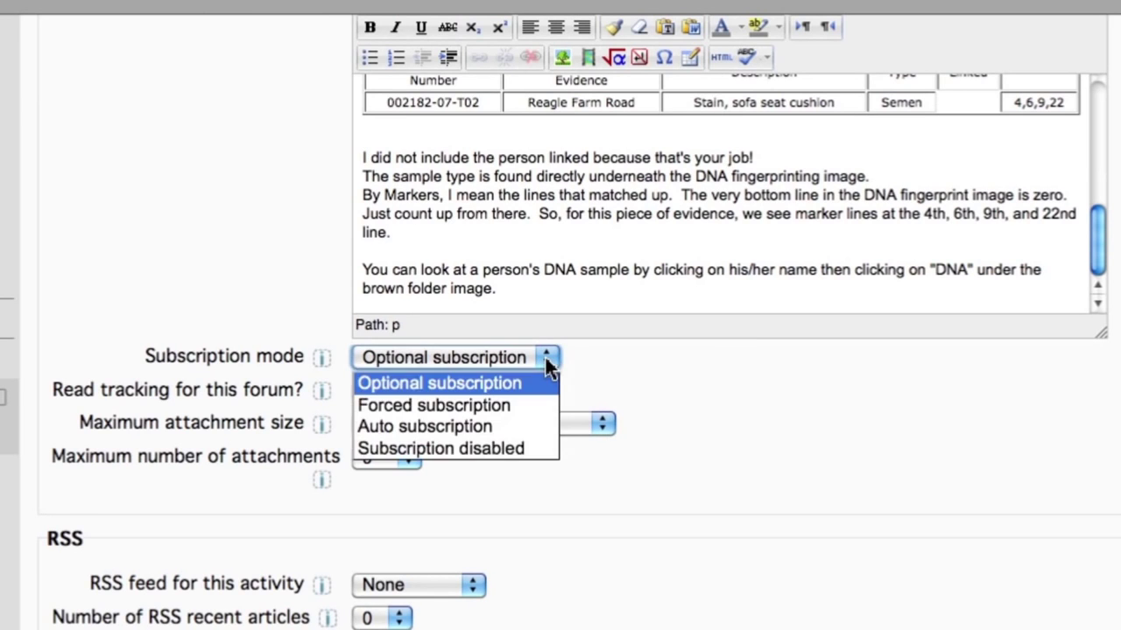
left_click(512, 405)
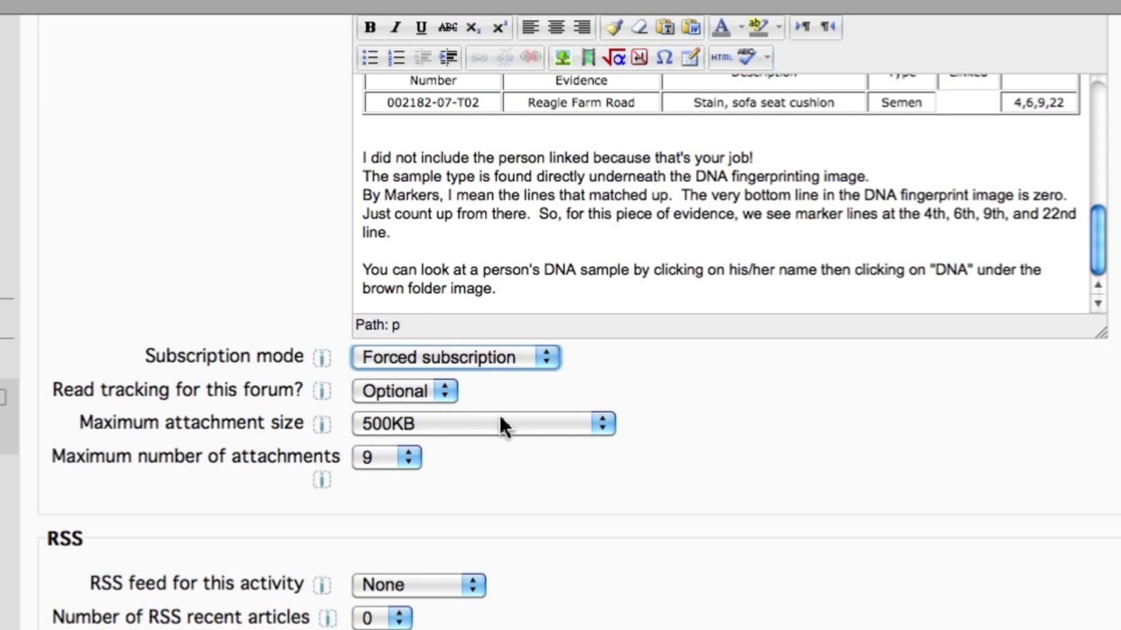
left_click(605, 424)
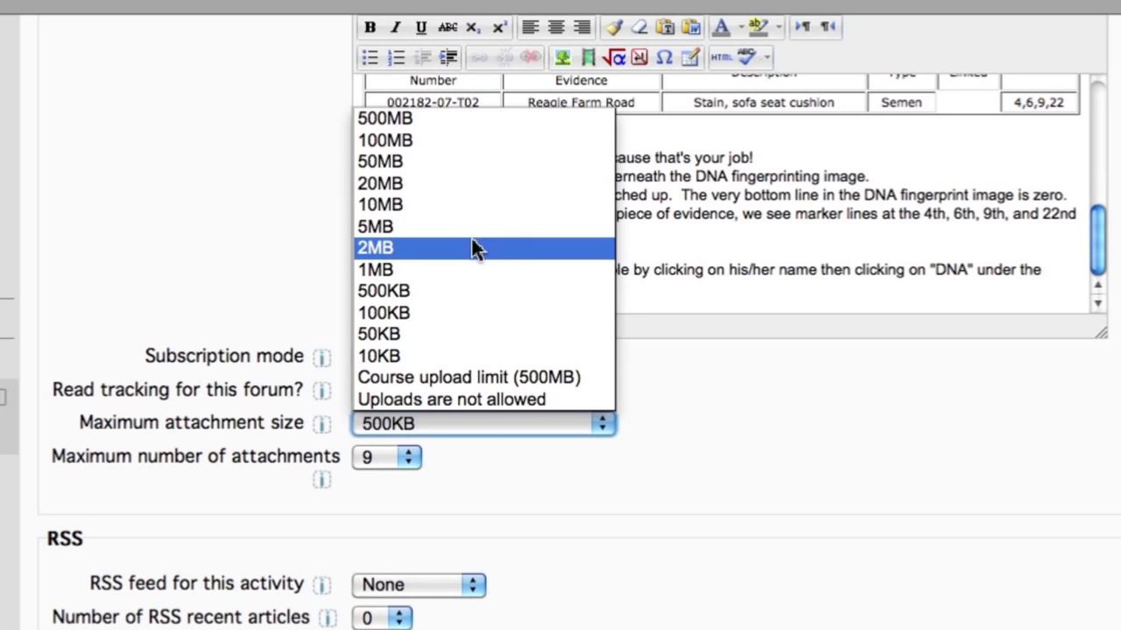
left_click(421, 207)
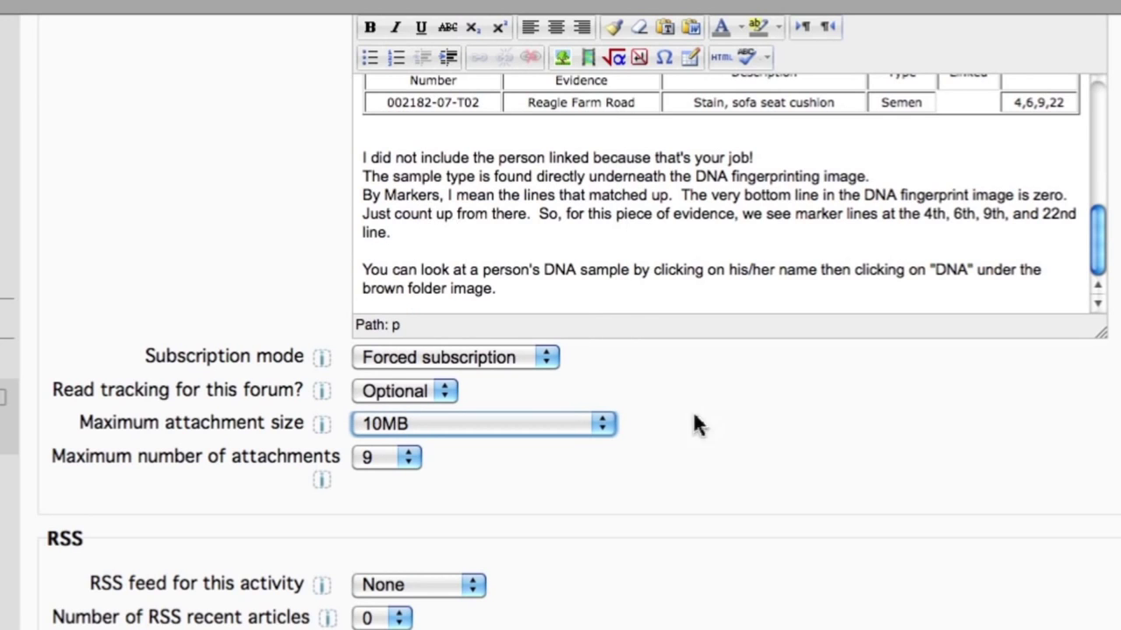
left_click(668, 477)
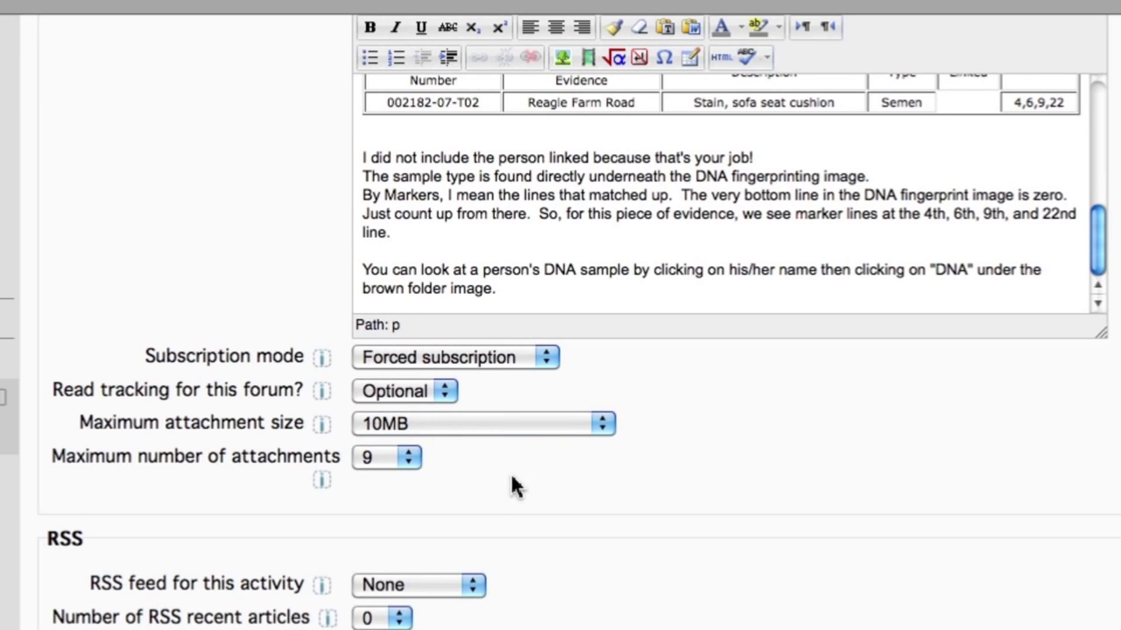
Assign the forum to the Group Activities grade category
scroll(513, 483, "down", 3)
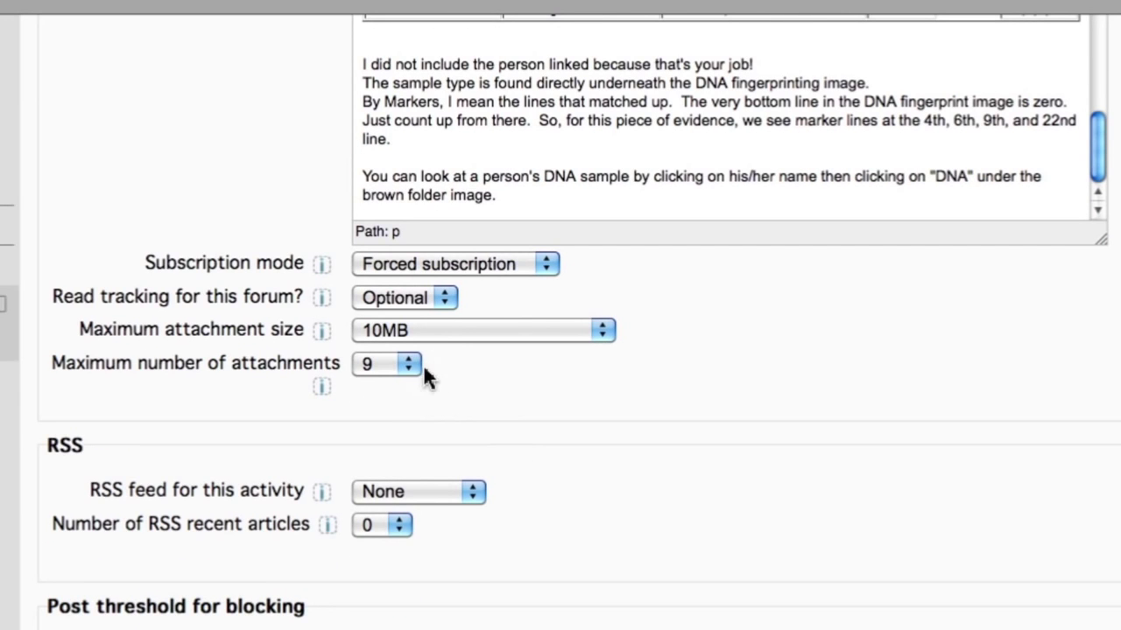
scroll(637, 434, "down", 10)
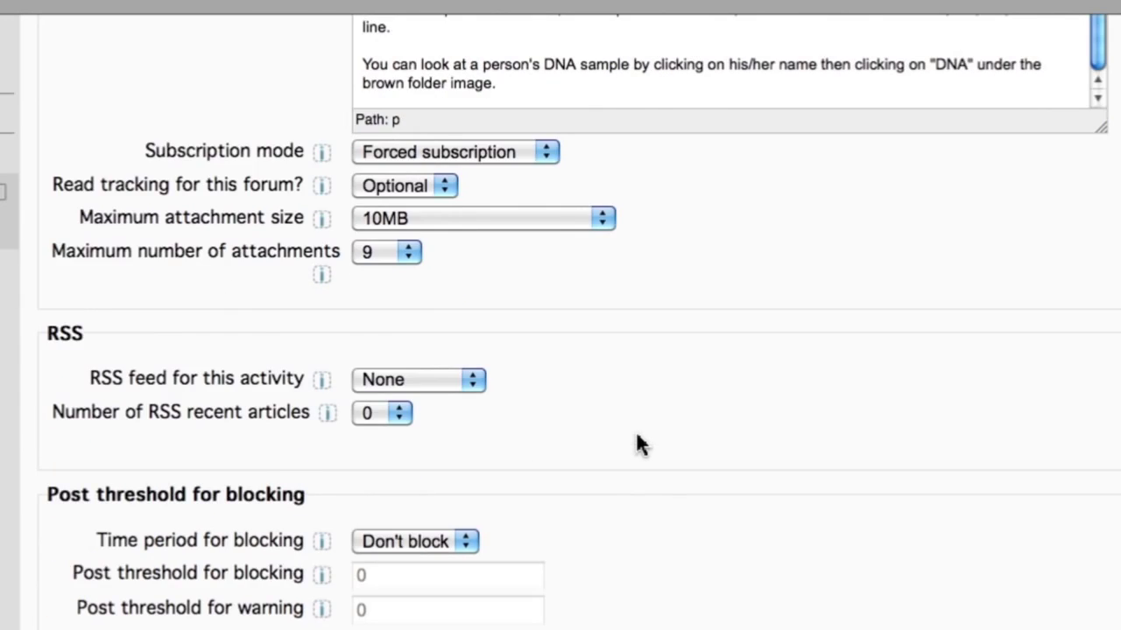
scroll(658, 434, "down", 1)
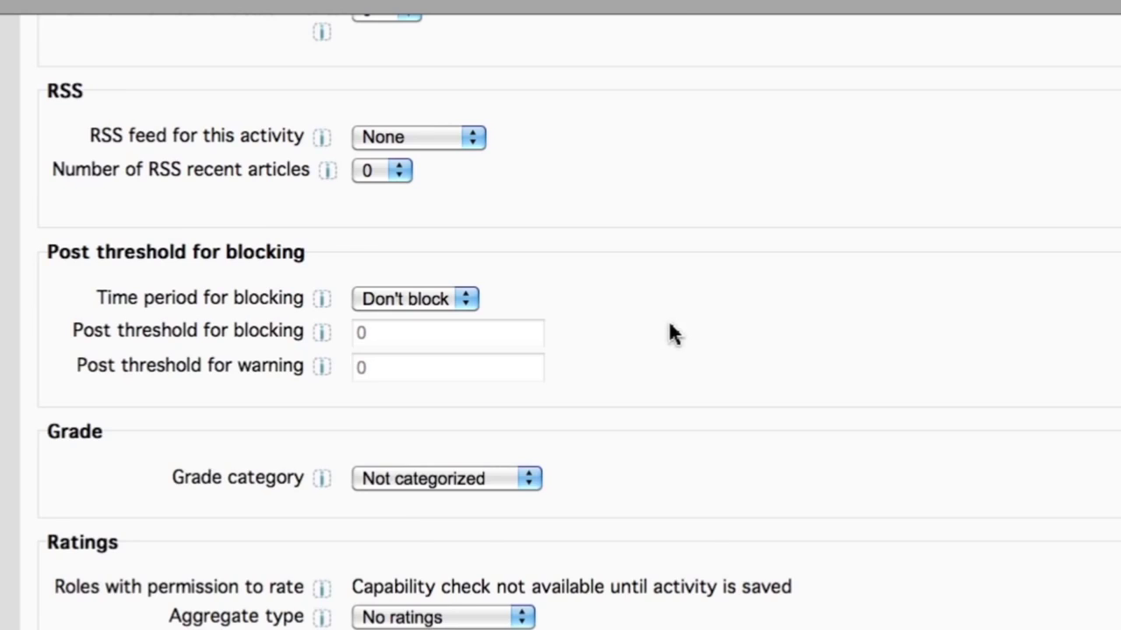
scroll(671, 334, "down", 5)
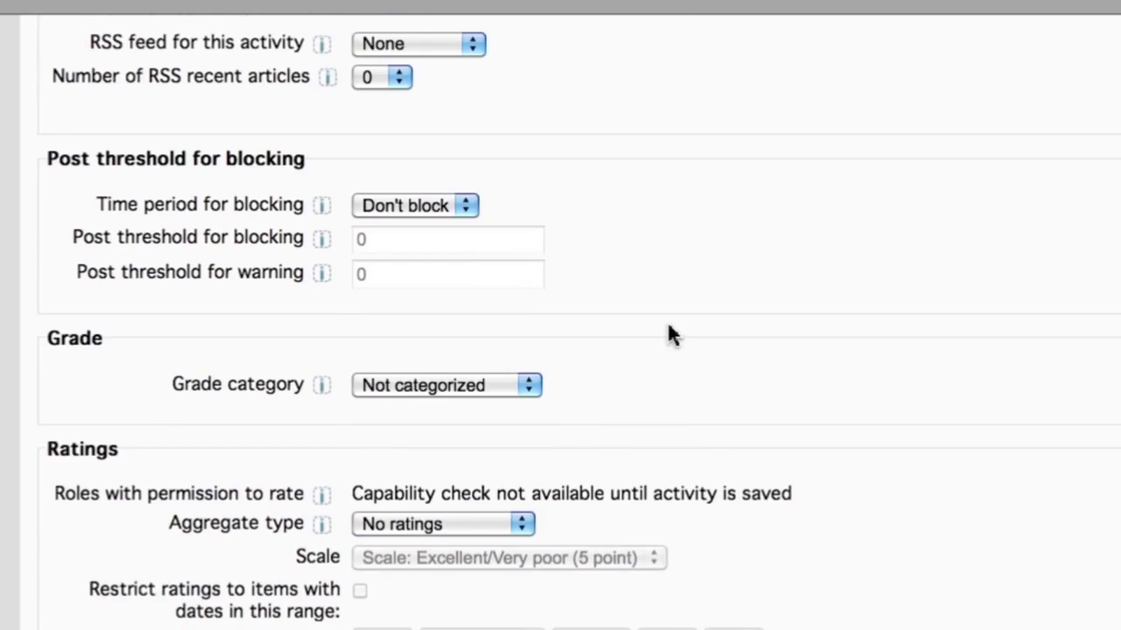
left_click(530, 256)
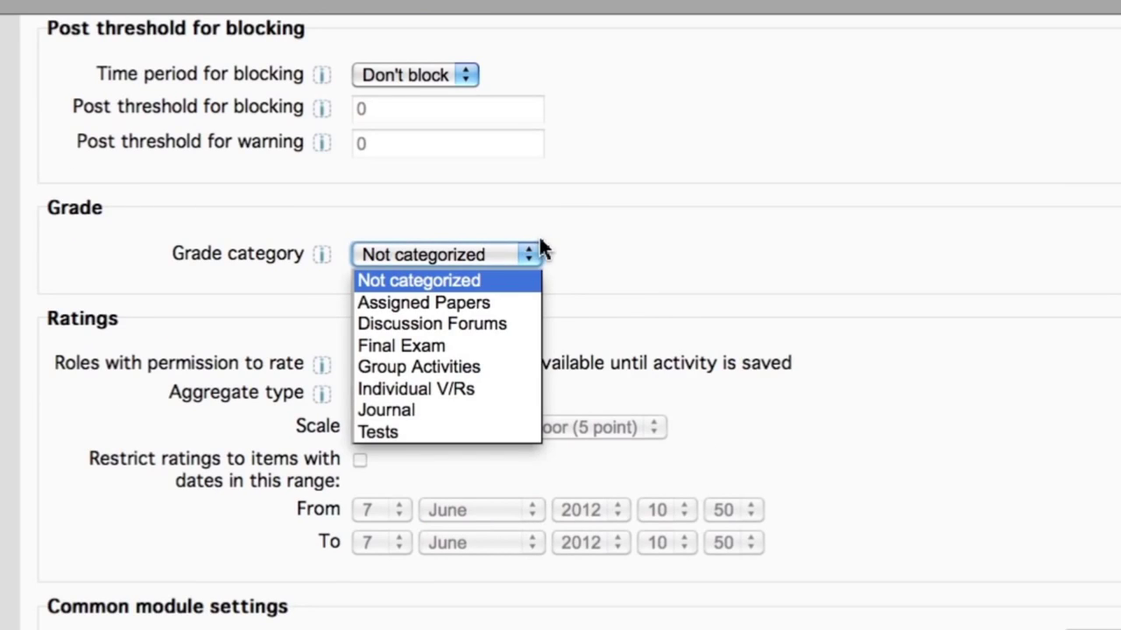
left_click(383, 374)
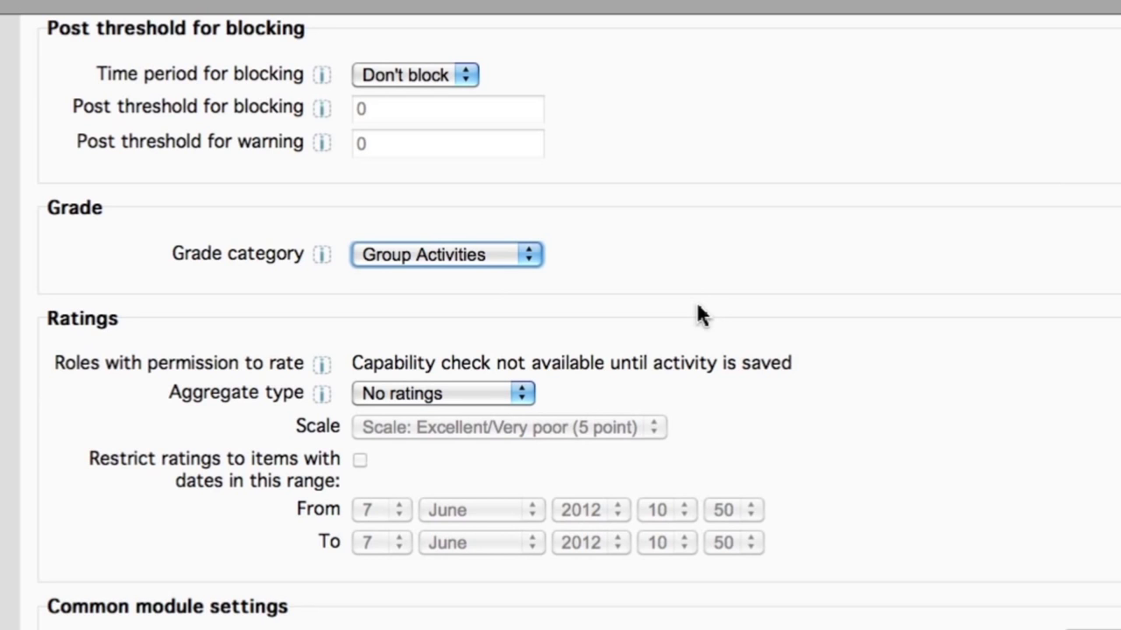
Set the forum's group mode to Separate groups in the common module settings
scroll(709, 294, "down", 5)
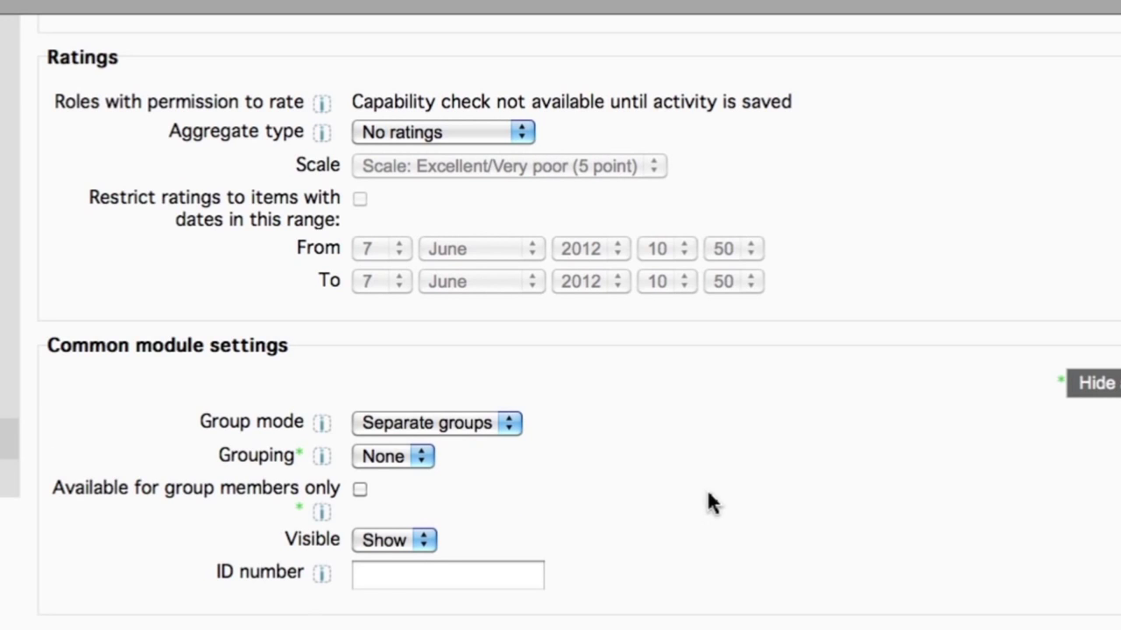
scroll(707, 500, "down", 3)
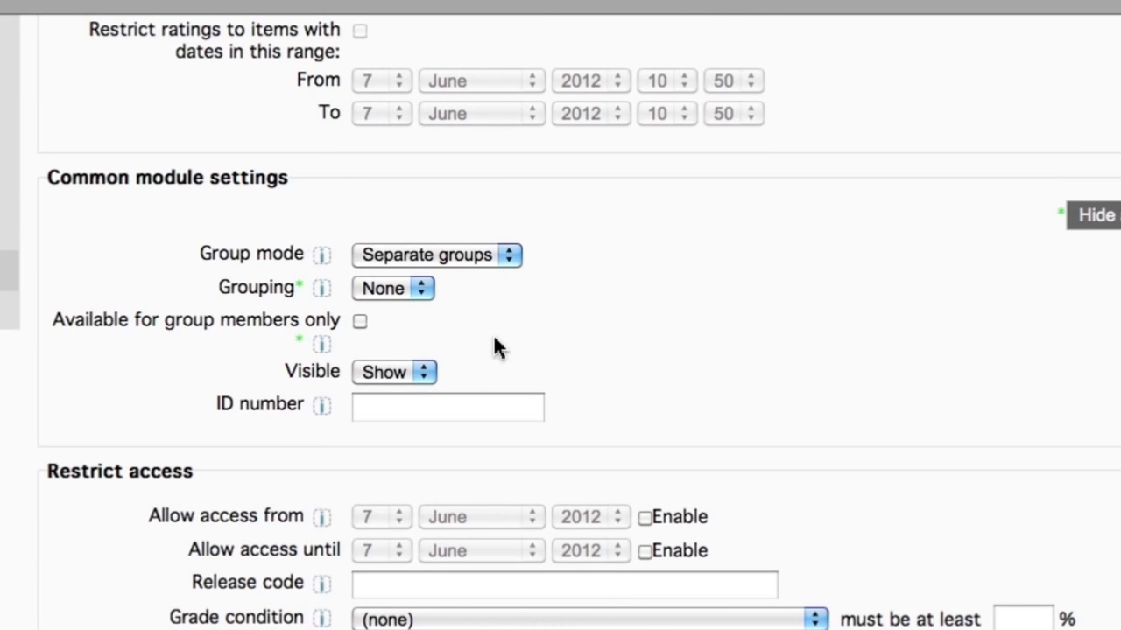
left_click(510, 255)
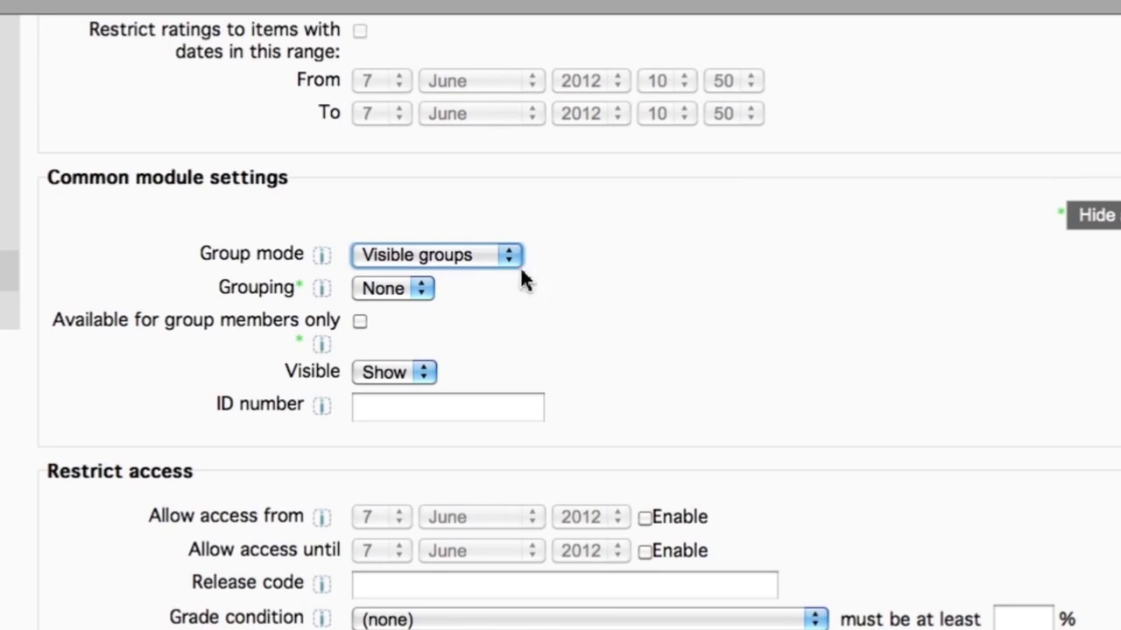
left_click(509, 256)
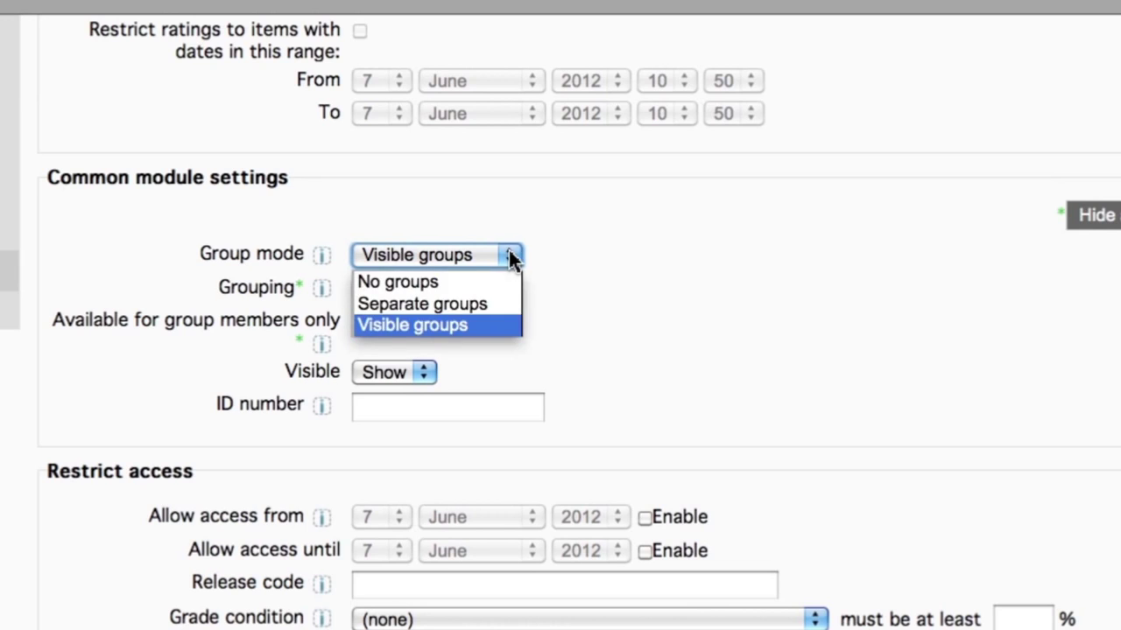
left_click(471, 304)
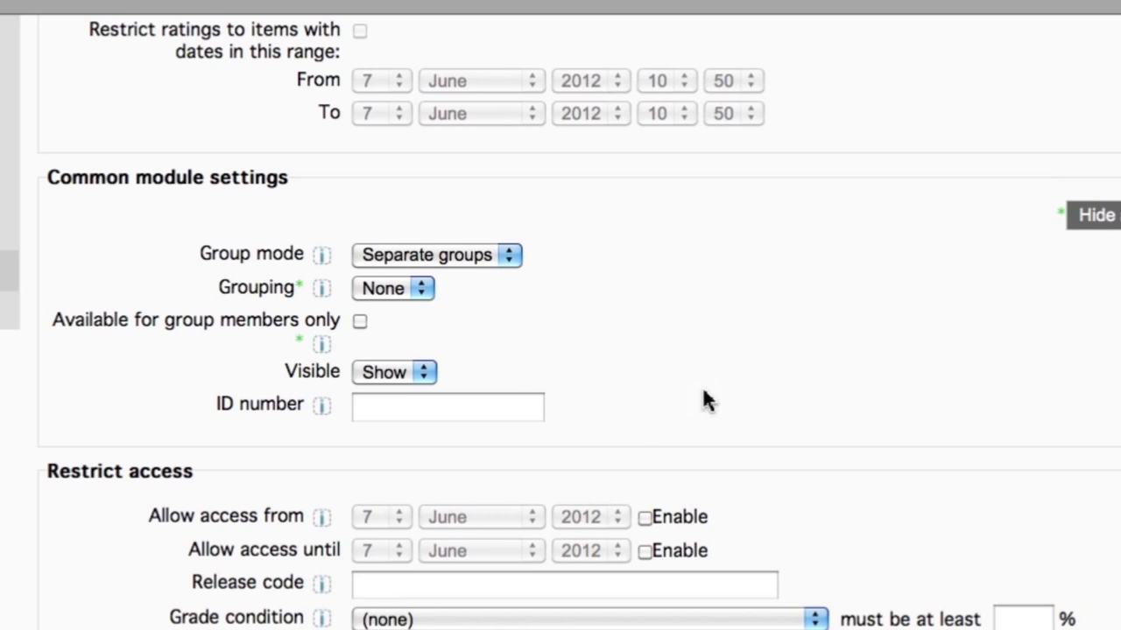
Set the forum's visibility to Hide and save it, returning to the course page
scroll(705, 379, "down", 3)
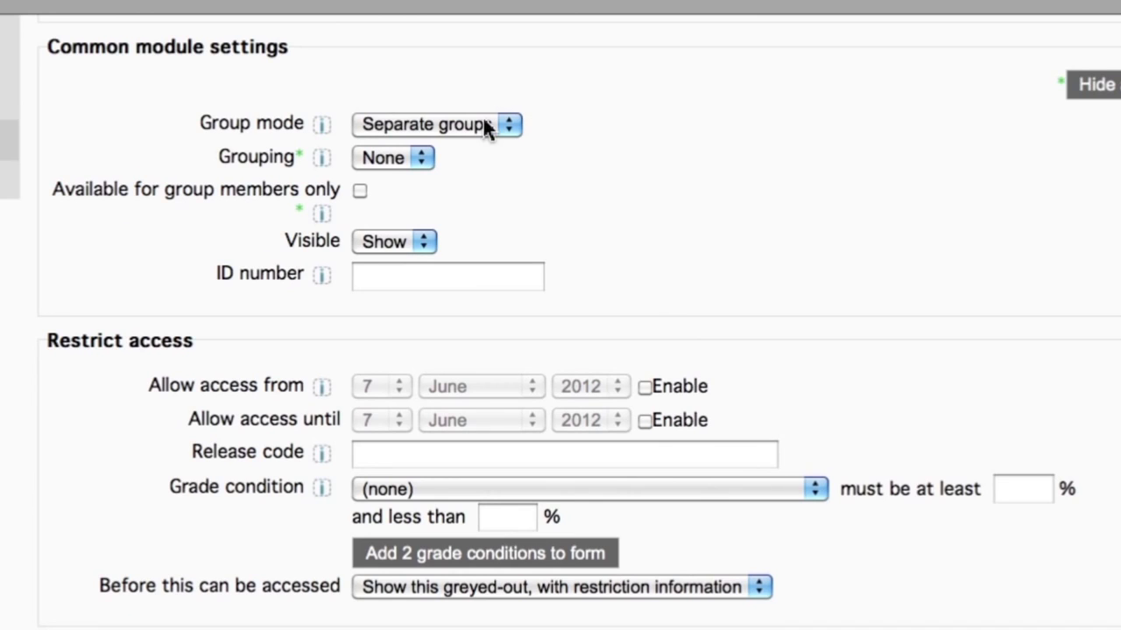
left_click(422, 238)
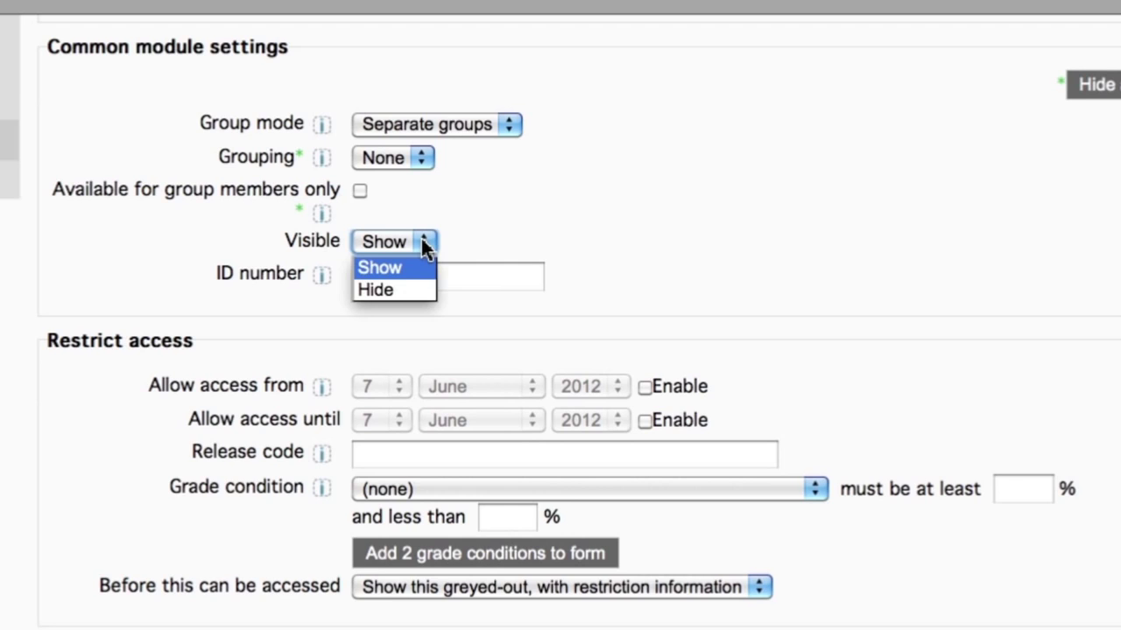
left_click(394, 291)
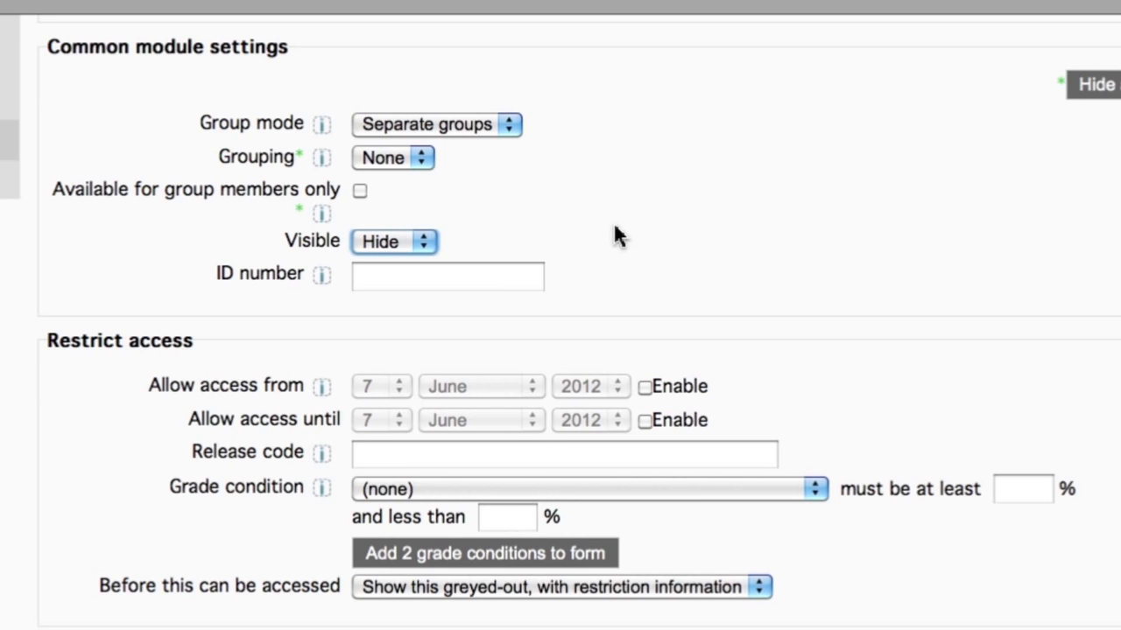
scroll(616, 235, "down", 3)
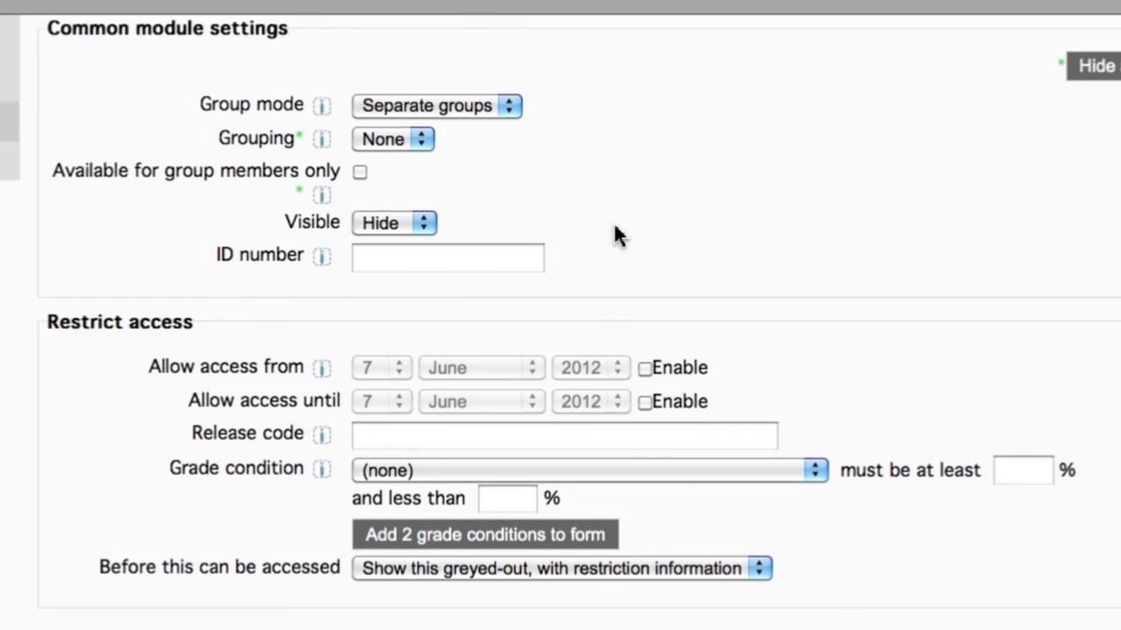
scroll(608, 237, "down", 3)
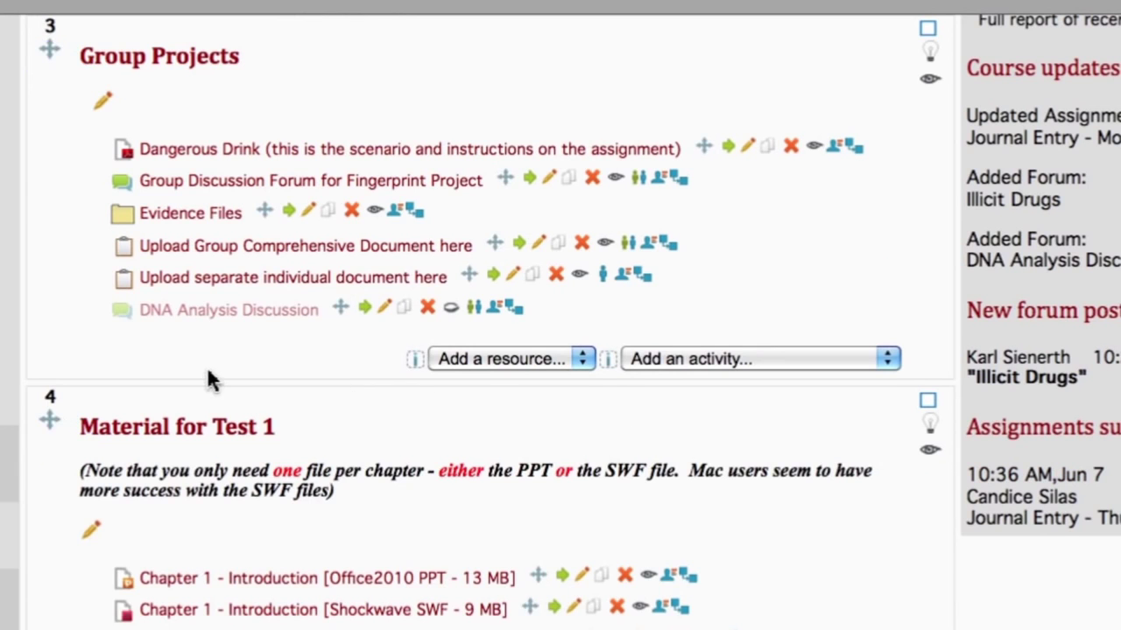
Make the hidden DNA Analysis Discussion forum in the Group Projects section visible to students
scroll(208, 372, "down", 1)
scroll(208, 372, "up", 2)
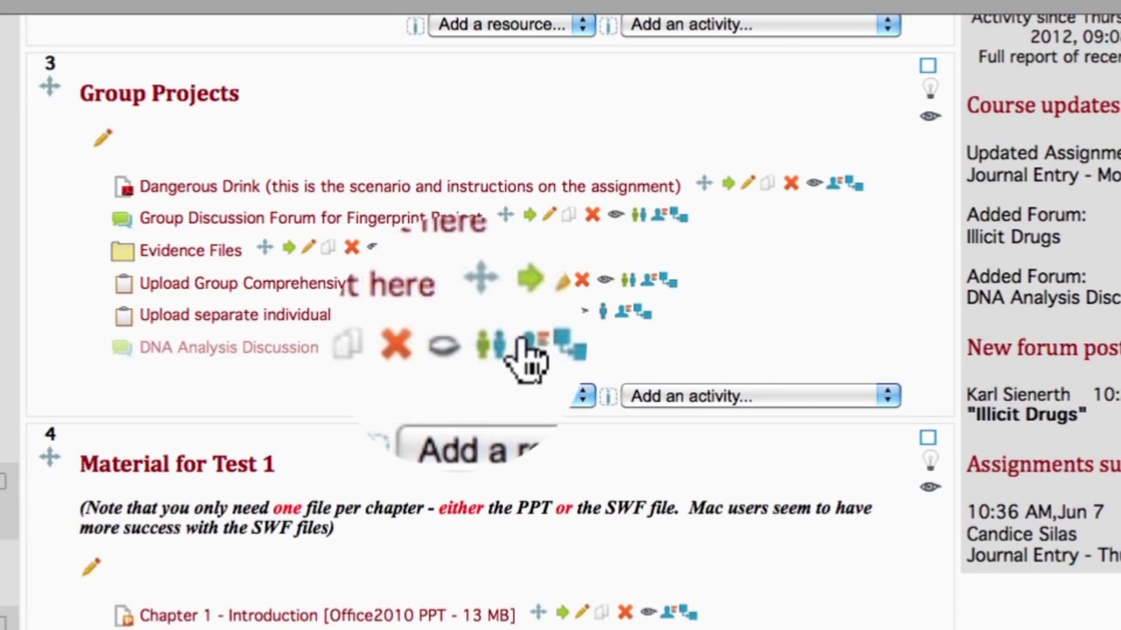
left_click(442, 345)
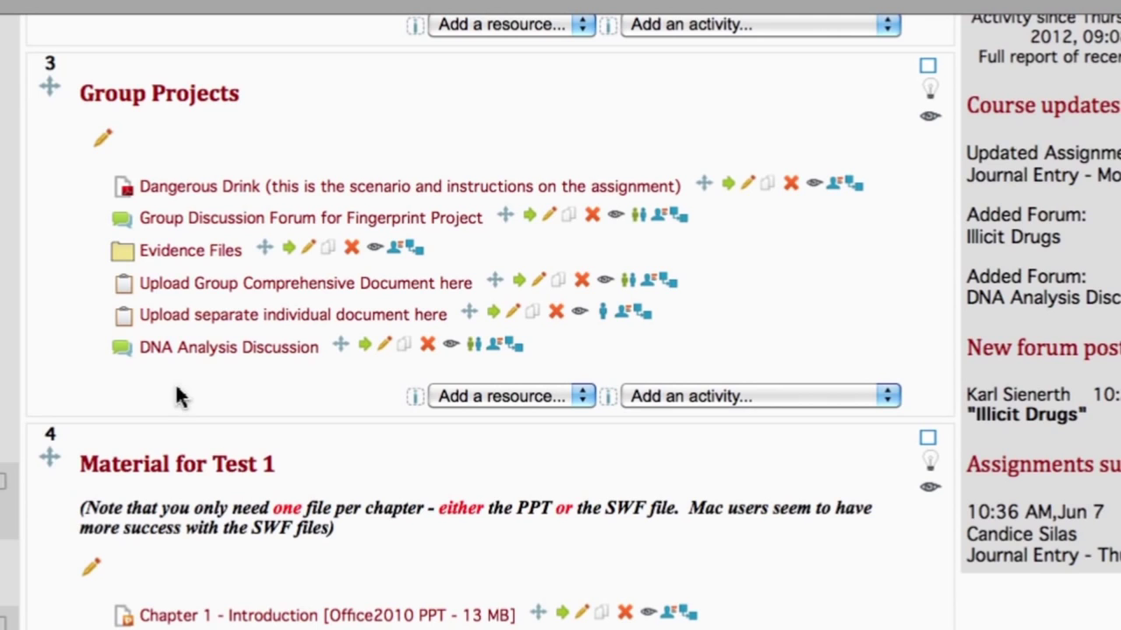
Hide the DNA Analysis Discussion forum in the Group Projects section from students
left_click(451, 346)
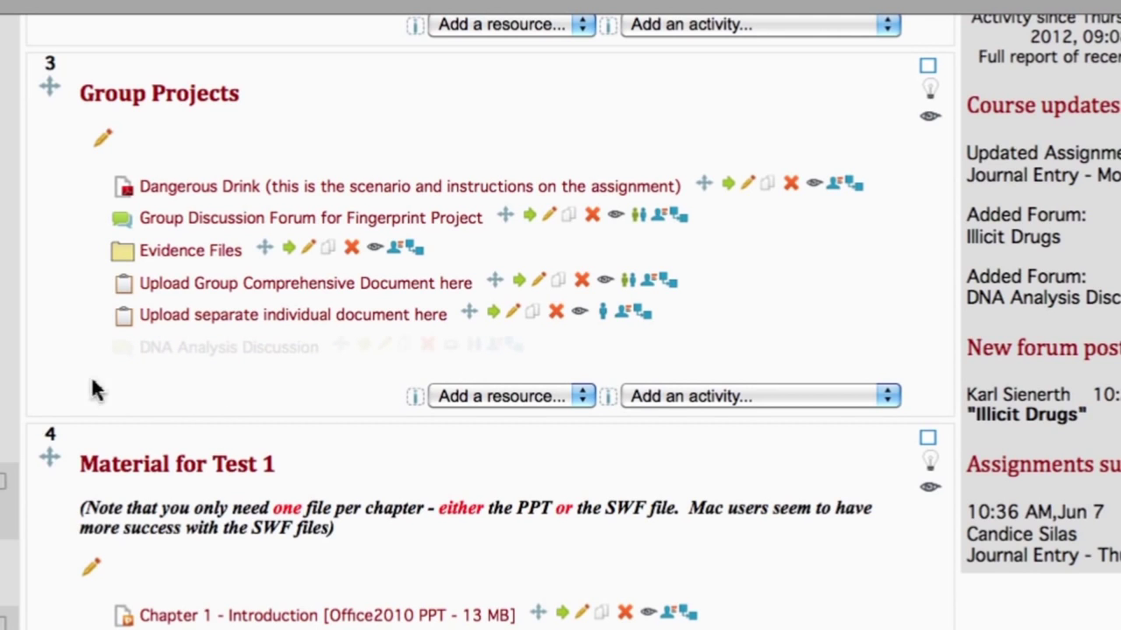
scroll(38, 364, "up", 1)
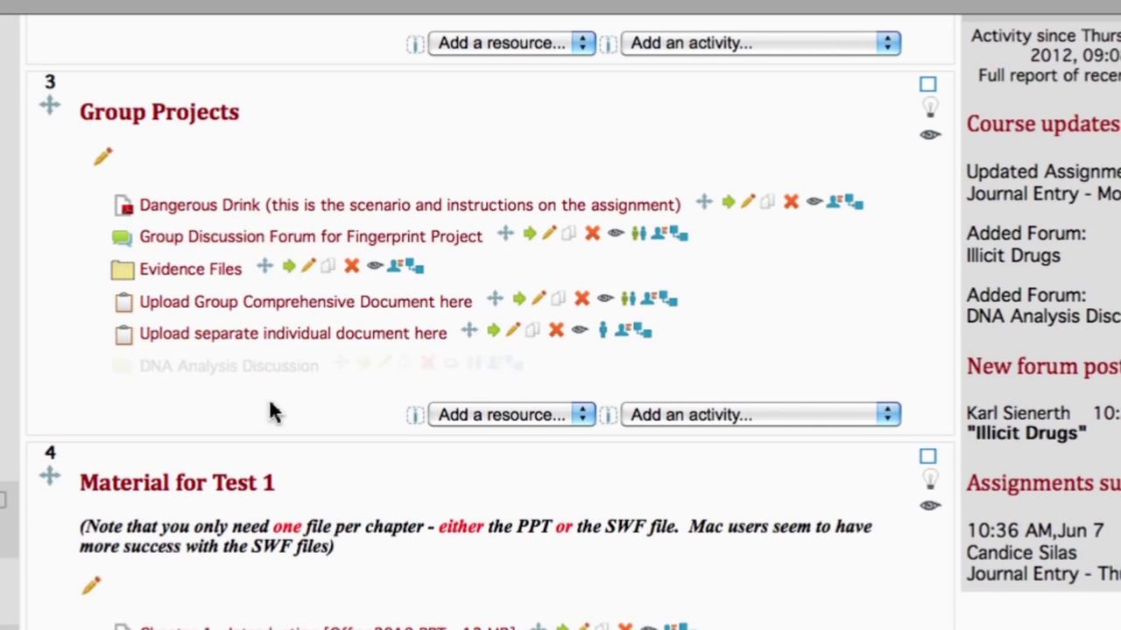
Examine the group discussions in the Group Discussion Forum for Fingerprint Project, including the Hey Group E! topic
scroll(386, 388, "down", 5)
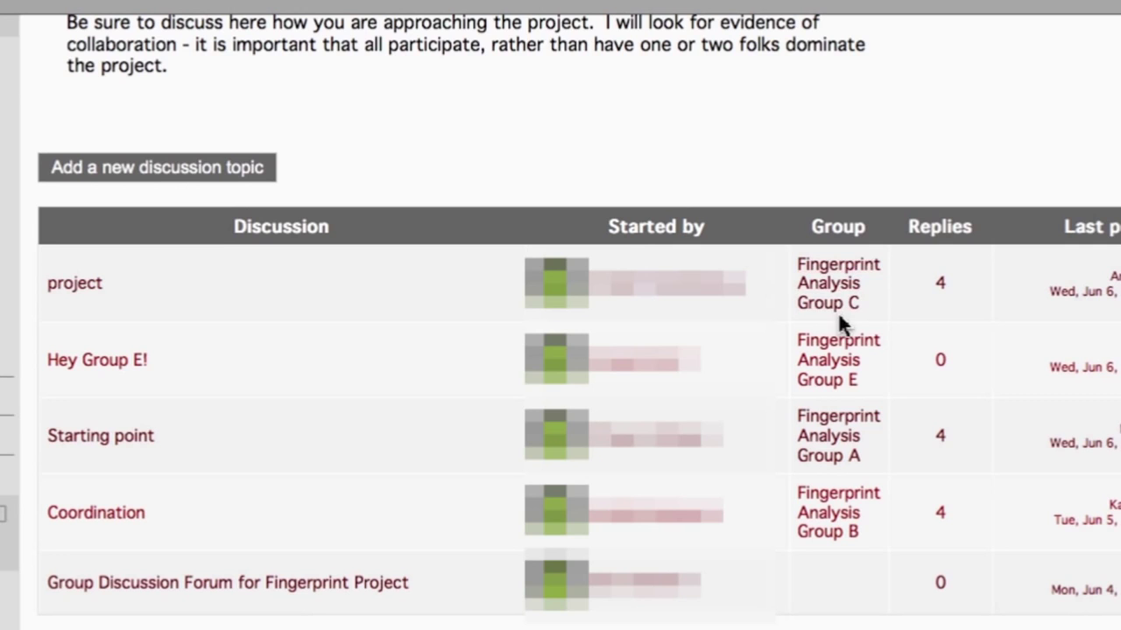
scroll(836, 317, "down", 1)
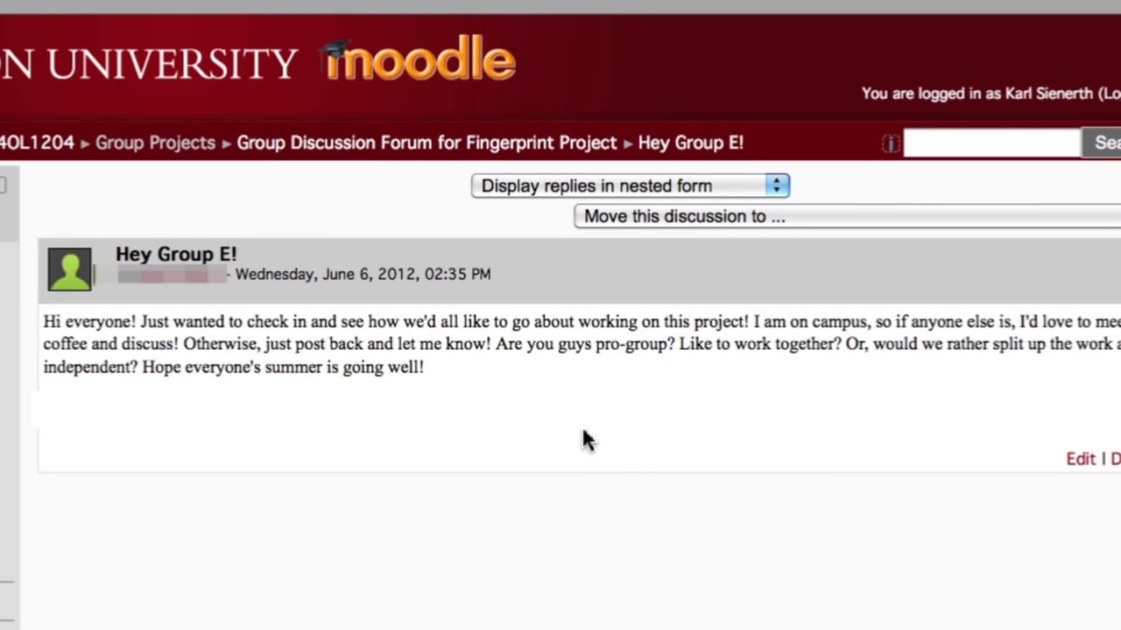
scroll(583, 428, "down", 4)
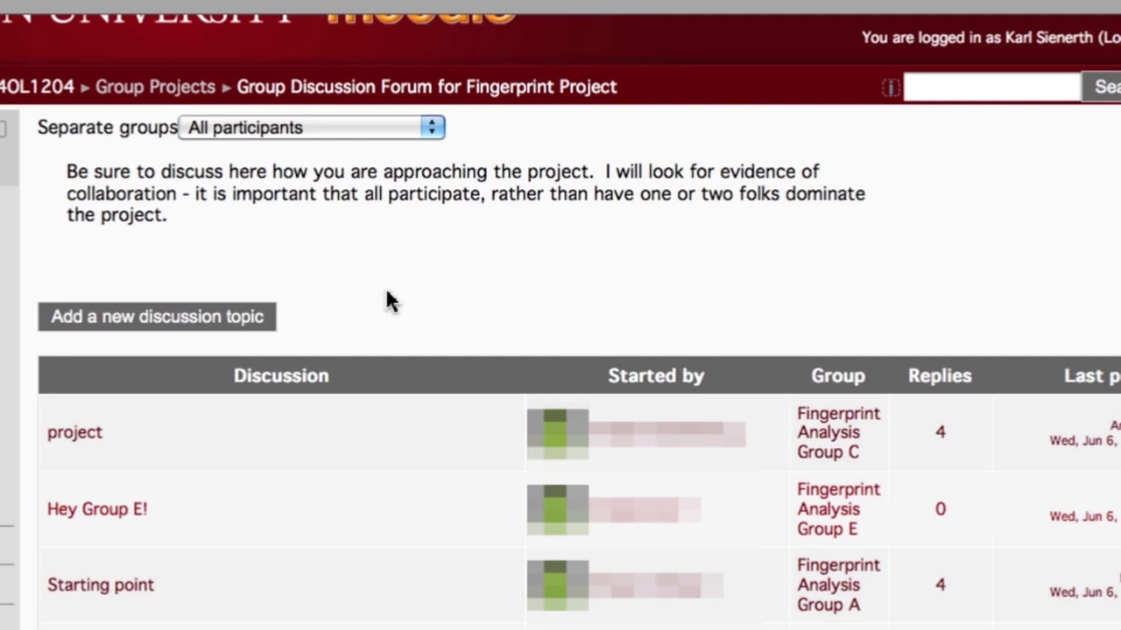
Return from the fingerprint project forum to the course page and view the activities in the Group Projects section
scroll(413, 462, "down", 8)
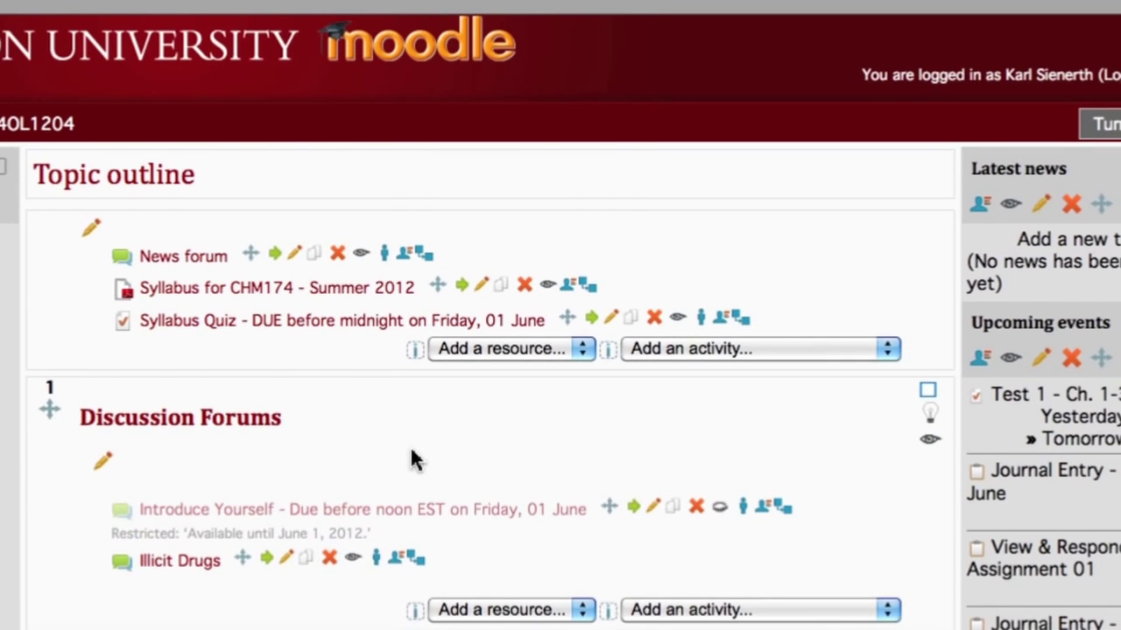
scroll(415, 464, "down", 10)
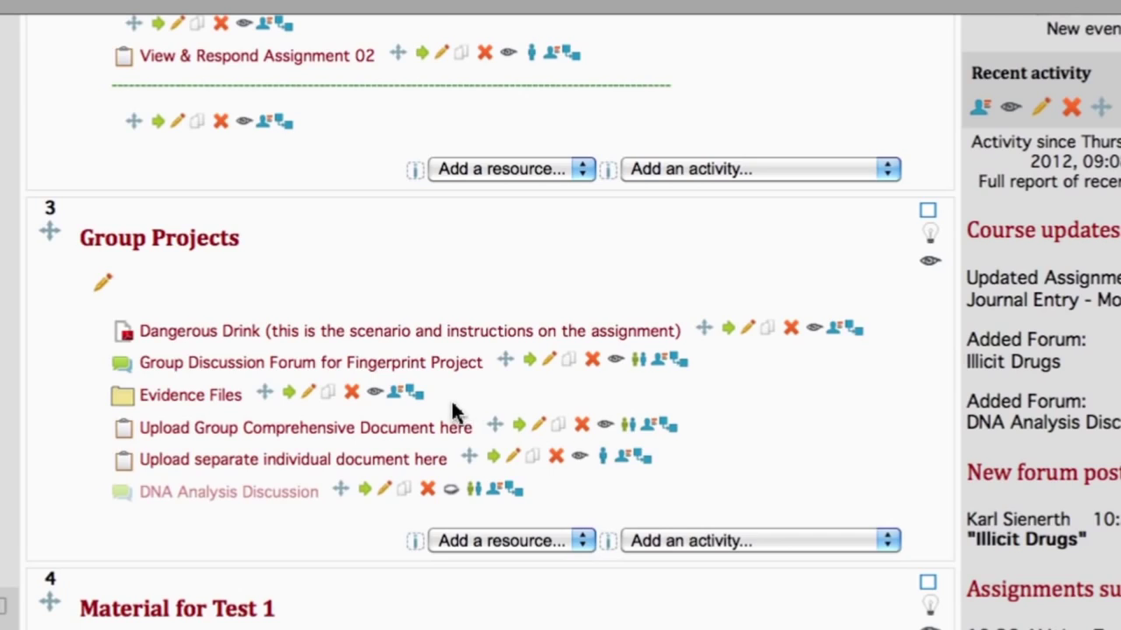
scroll(453, 409, "down", 3)
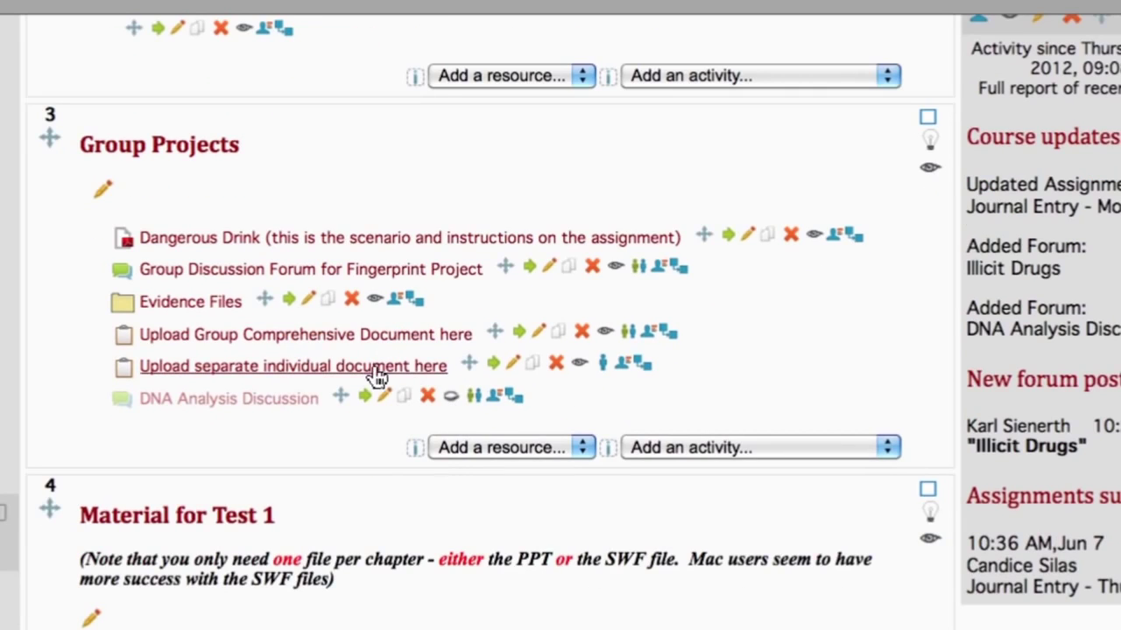